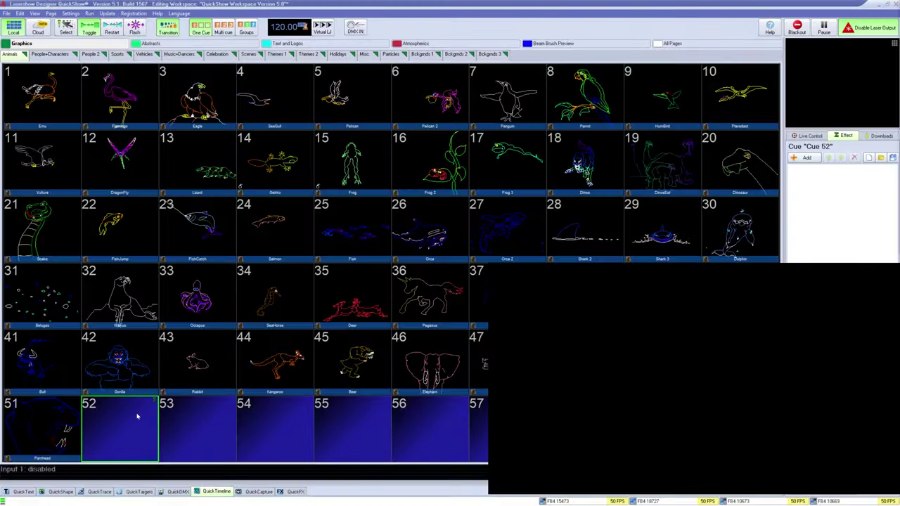
Create a new frame/animation in the empty cue 52
right_click(137, 417)
mouse_move(144, 420)
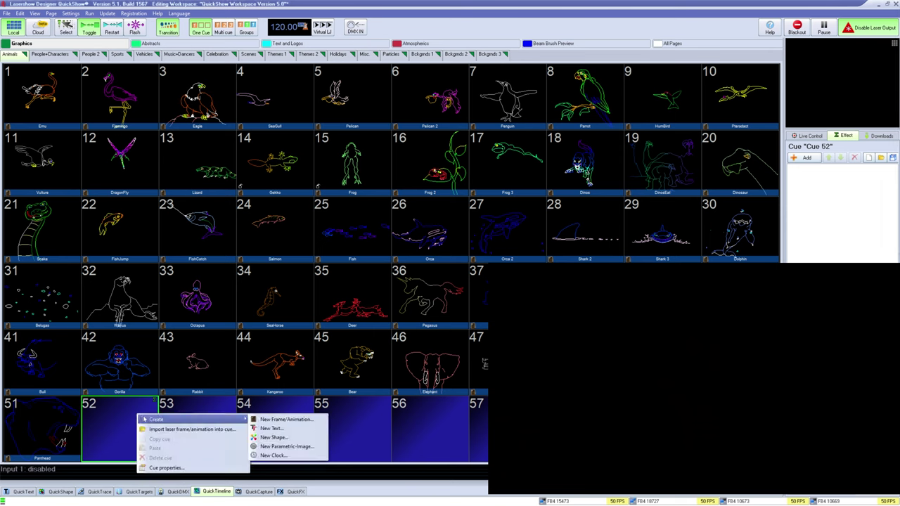
click(318, 420)
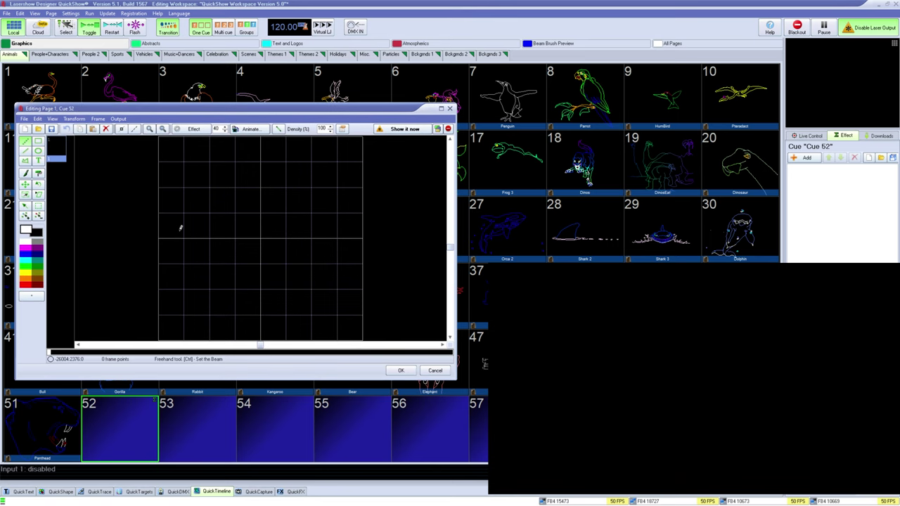
Look through the frame editor's file, edit and transform commands, the frame effects list and the Animate settings
click(25, 119)
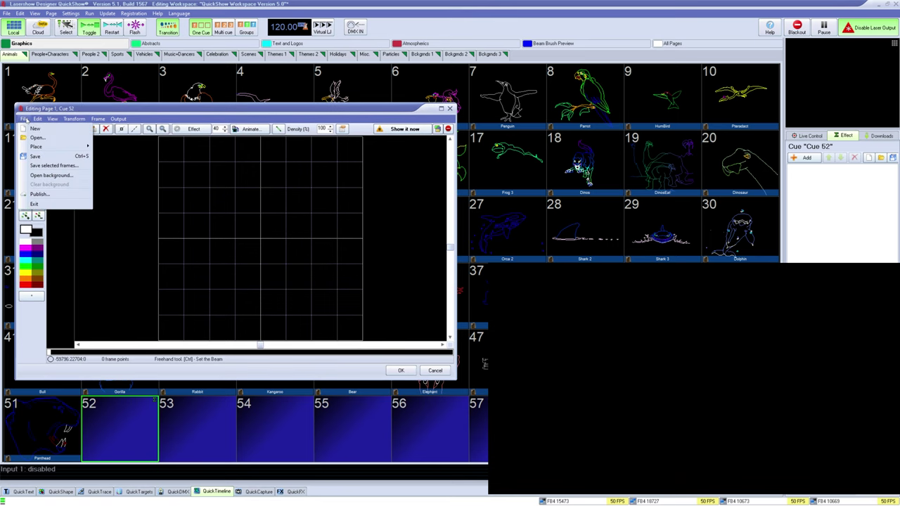
click(39, 119)
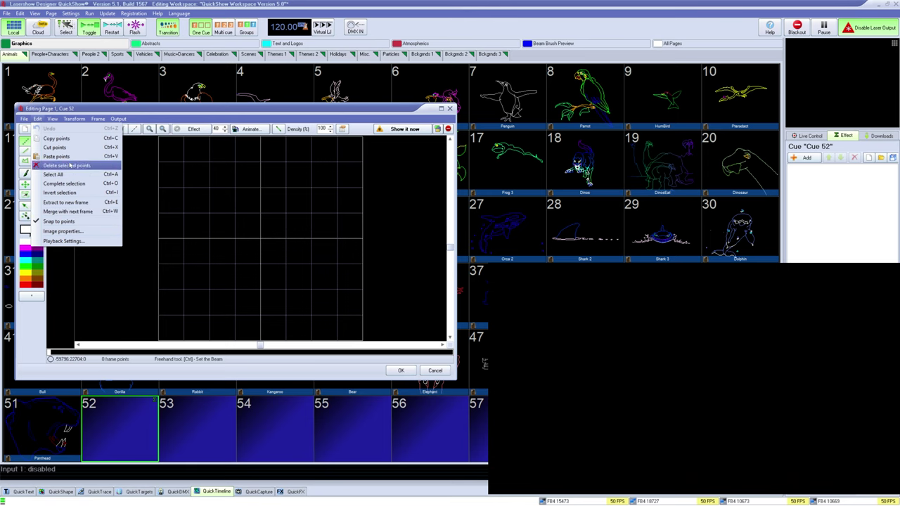
mouse_move(52, 119)
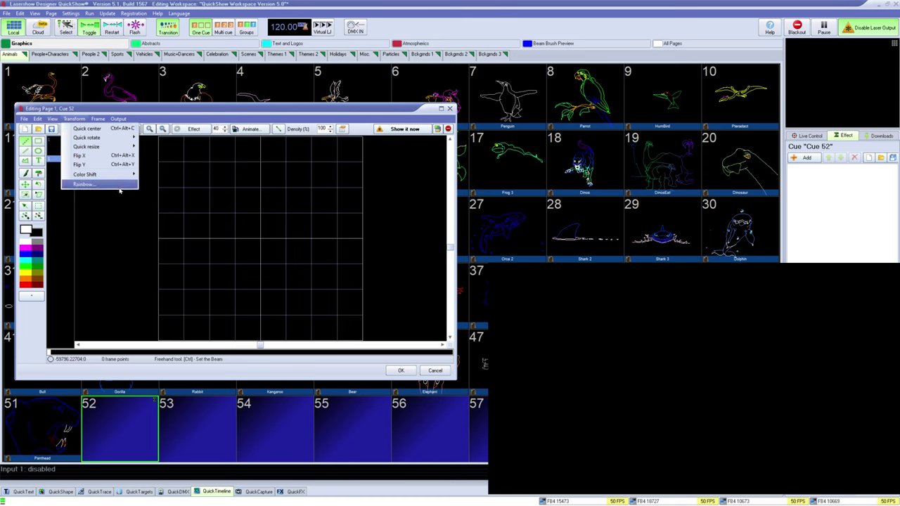
mouse_move(122, 138)
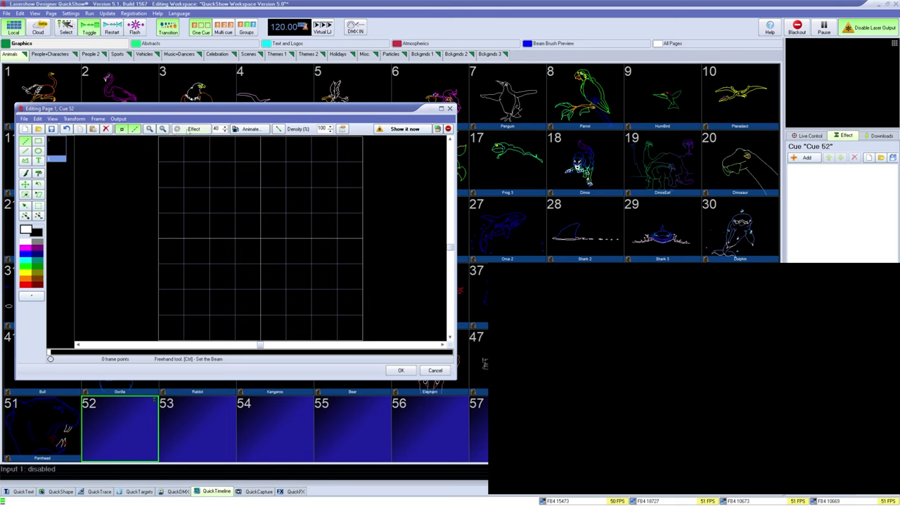
click(192, 129)
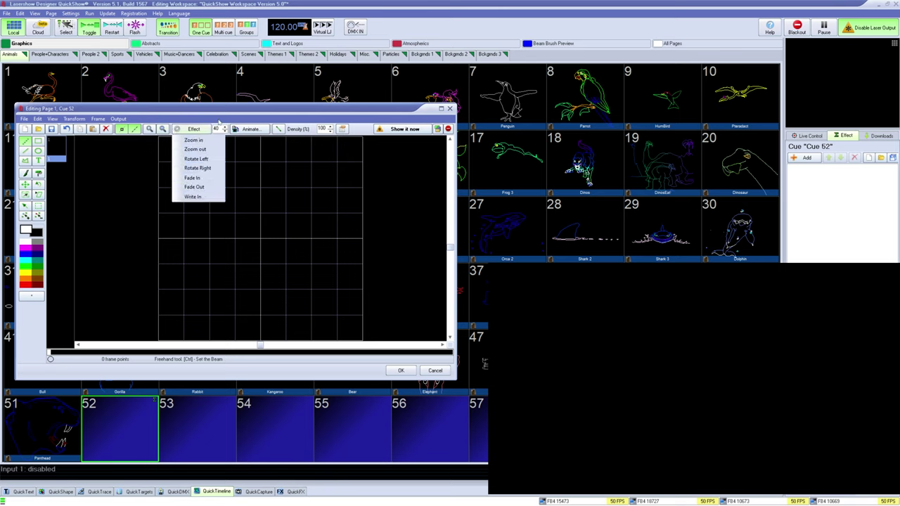
click(214, 125)
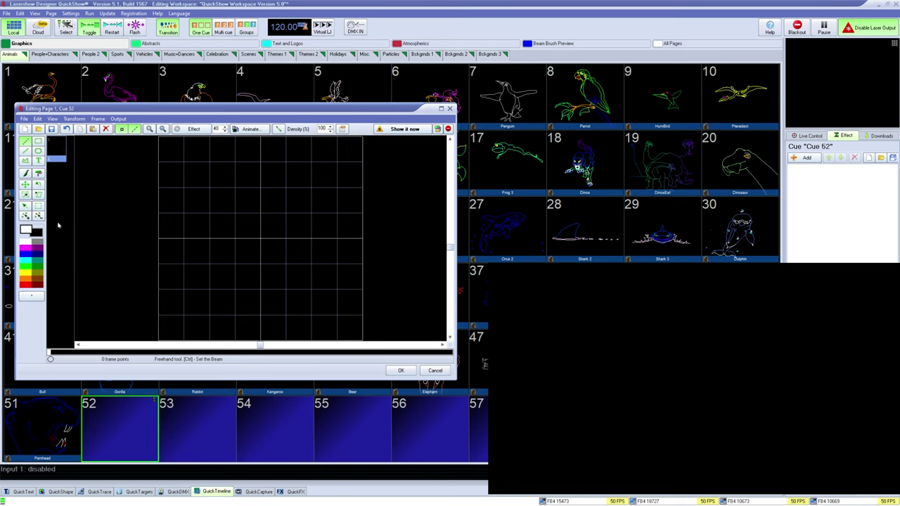
click(251, 129)
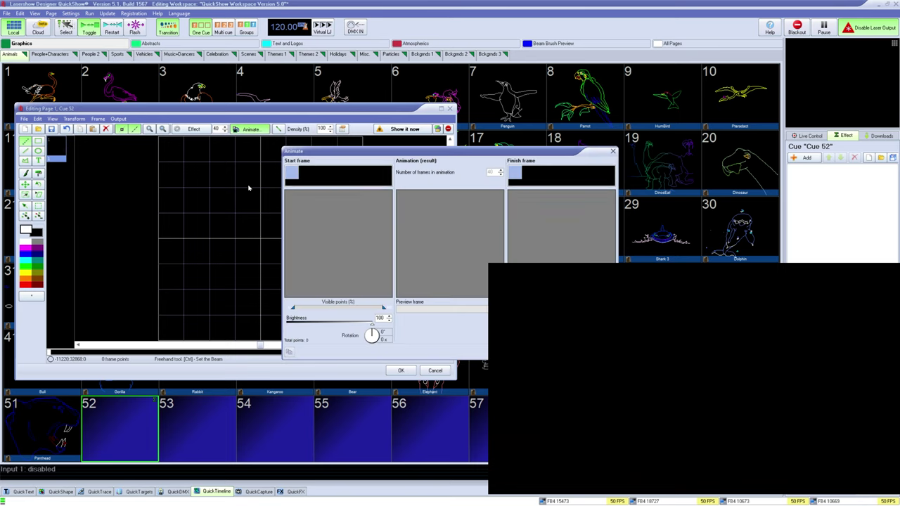
drag(353, 156, 138, 158)
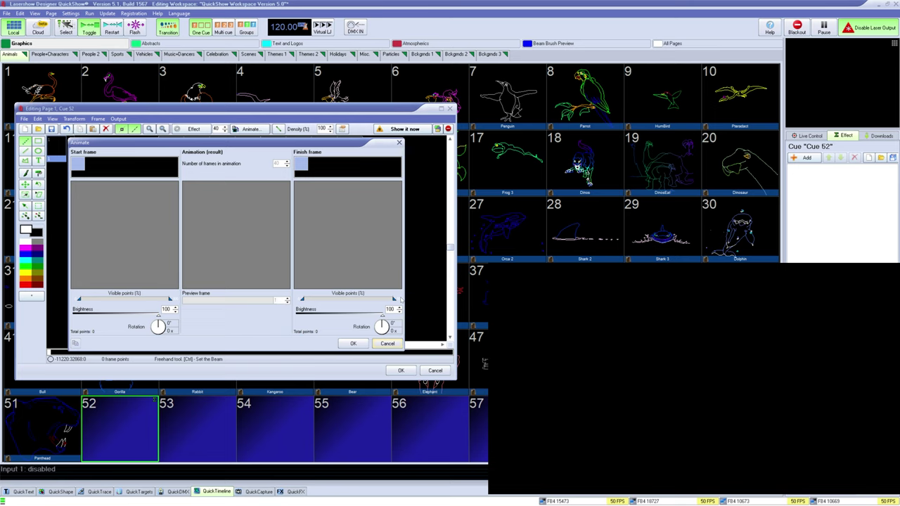
click(353, 344)
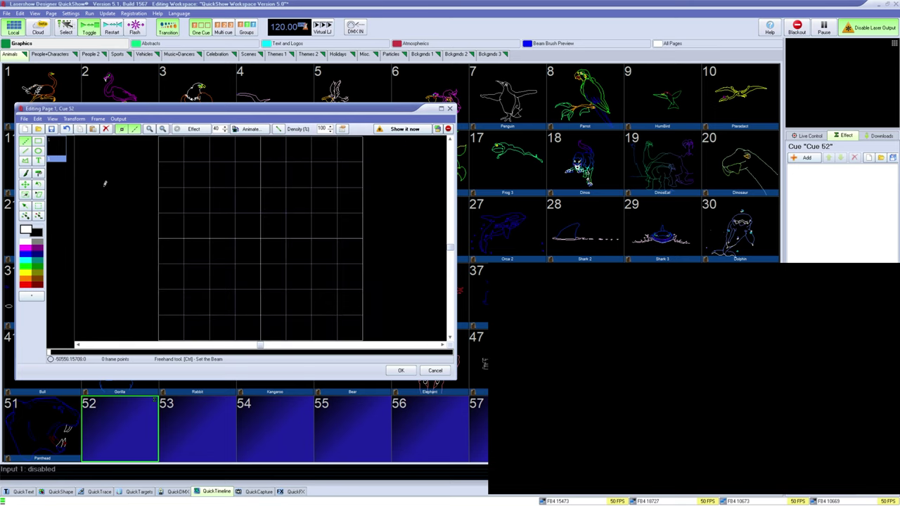
Review the animation's image properties, including the scan rate and custom optimization settings
click(342, 130)
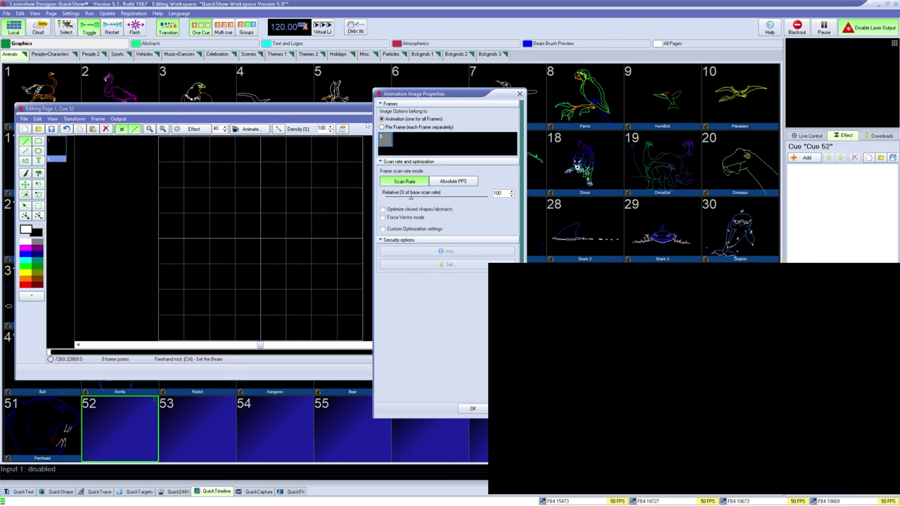
drag(392, 90, 176, 89)
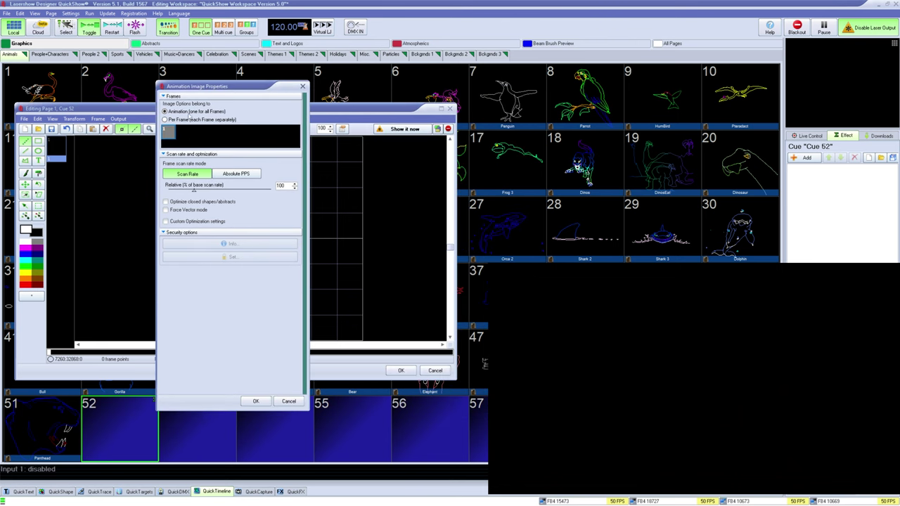
click(185, 222)
click(186, 221)
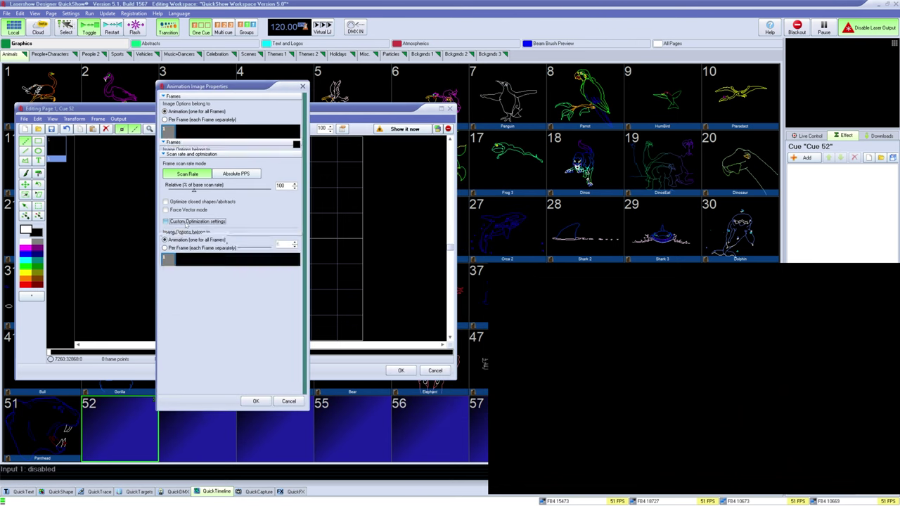
click(256, 401)
Show the frame live on the laser output, with Main Graphics as the selected destination
click(405, 129)
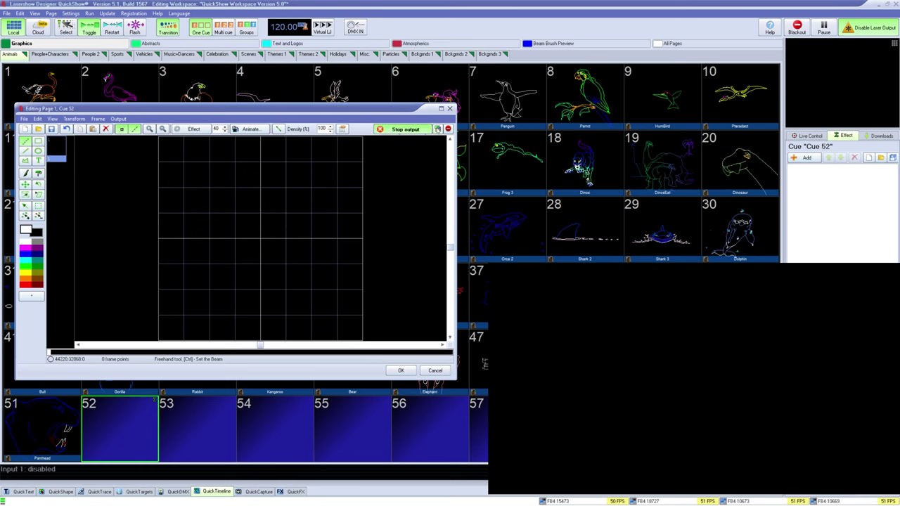
drag(470, 185, 315, 173)
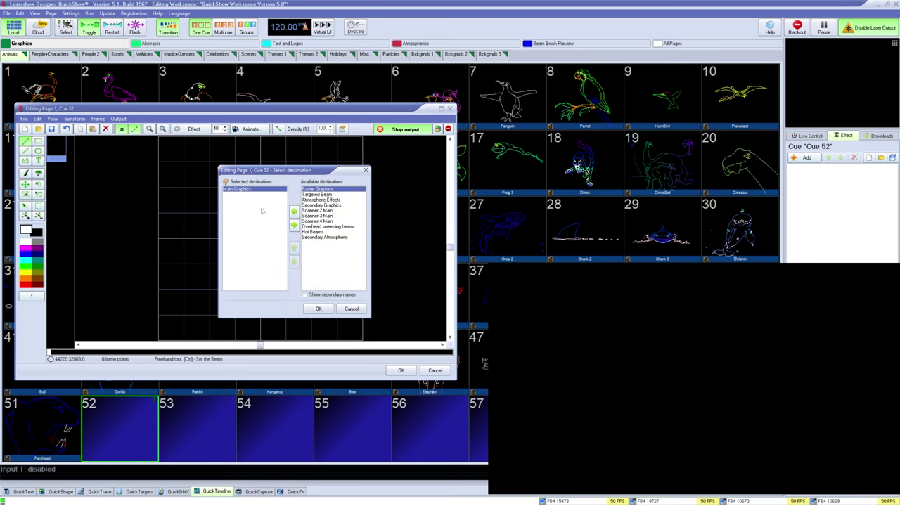
click(318, 310)
Draw a looping freehand curve, a rectangle, a short straight line and a small ellipse in the upper half of the frame
mouse_move(167, 147)
mouse_down()
mouse_move(260, 156)
mouse_move(268, 139)
mouse_move(227, 184)
mouse_move(330, 178)
mouse_move(348, 154)
mouse_up()
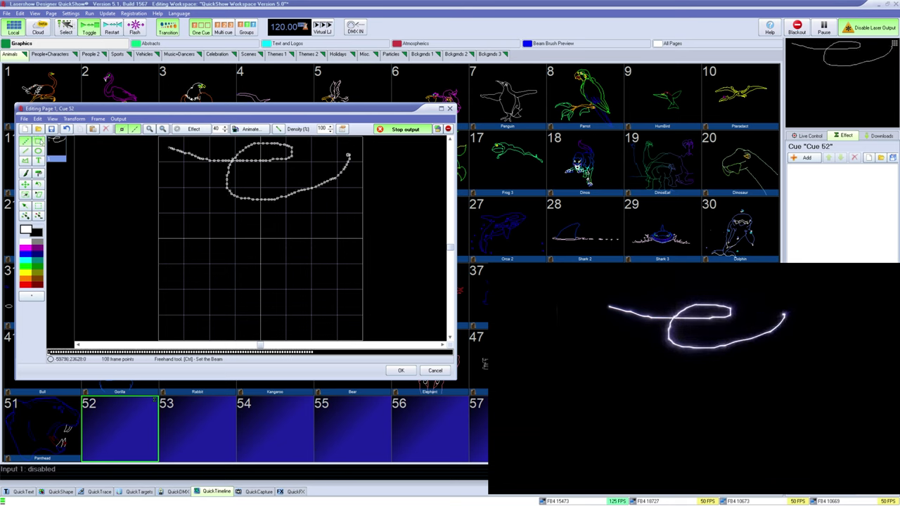
click(39, 142)
mouse_move(164, 180)
mouse_down()
mouse_move(208, 220)
mouse_move(278, 216)
mouse_move(341, 228)
mouse_up()
click(25, 151)
click(38, 151)
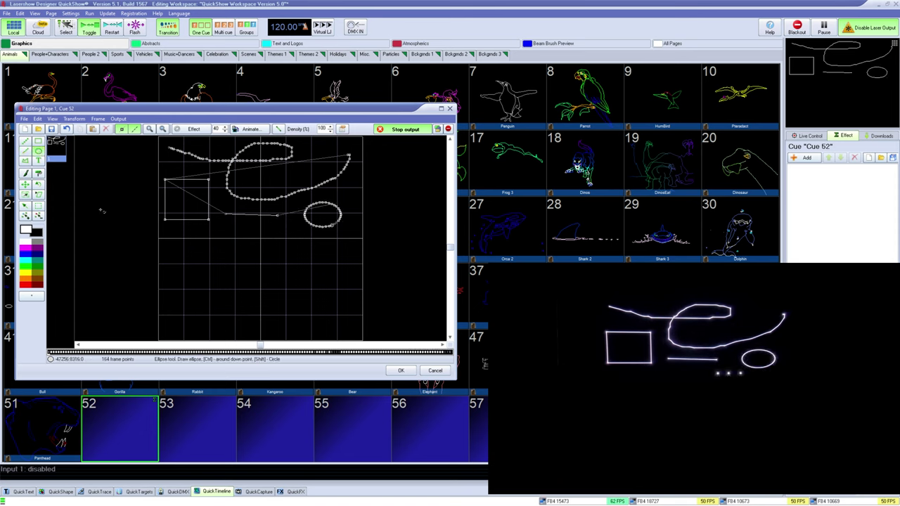
Draw a closed six-cornered polygon with an inward notch in the lower-left area of the frame
click(25, 161)
click(167, 327)
click(169, 290)
click(211, 290)
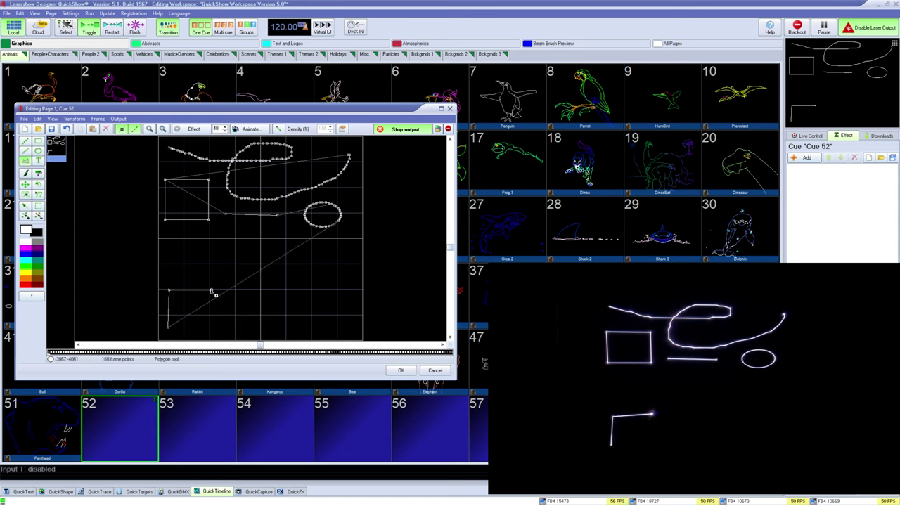
click(224, 326)
click(182, 325)
click(189, 301)
click(169, 328)
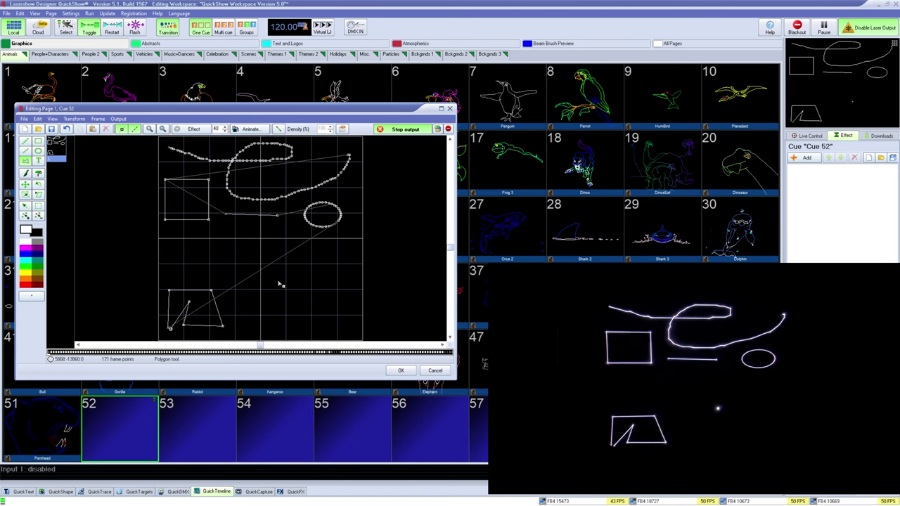
Add the text "hi" to the centre of the frame, keeping the default spacing and scale
click(38, 161)
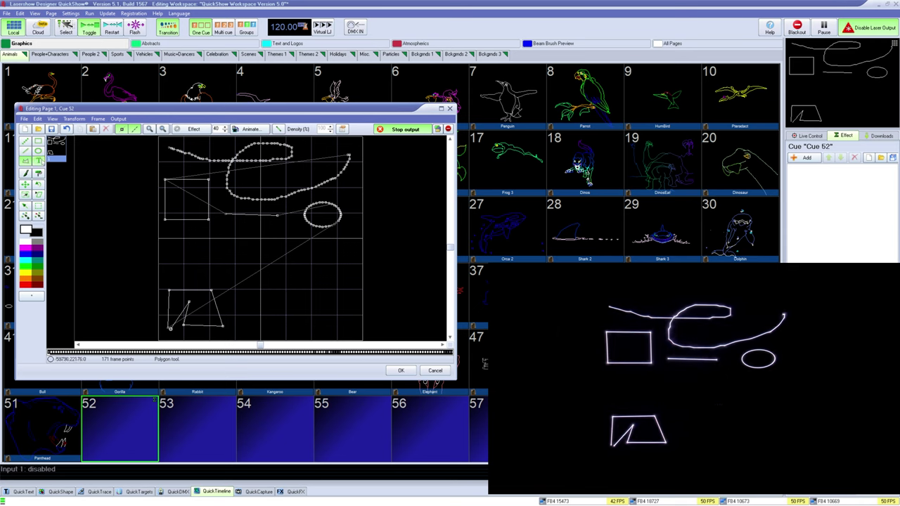
click(299, 310)
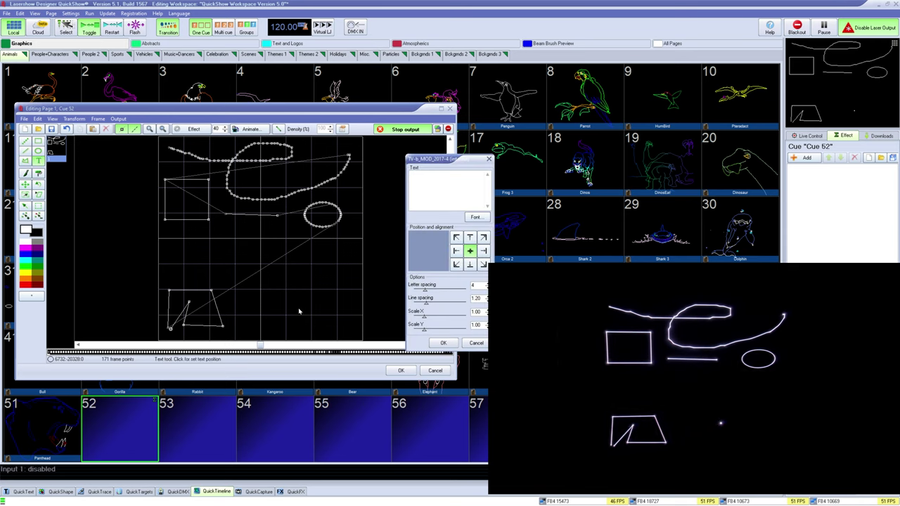
text(hi)
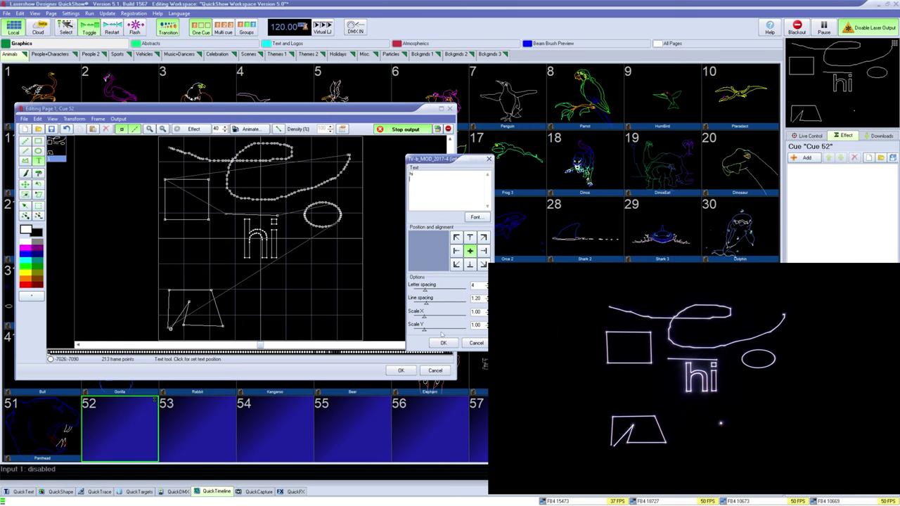
click(442, 343)
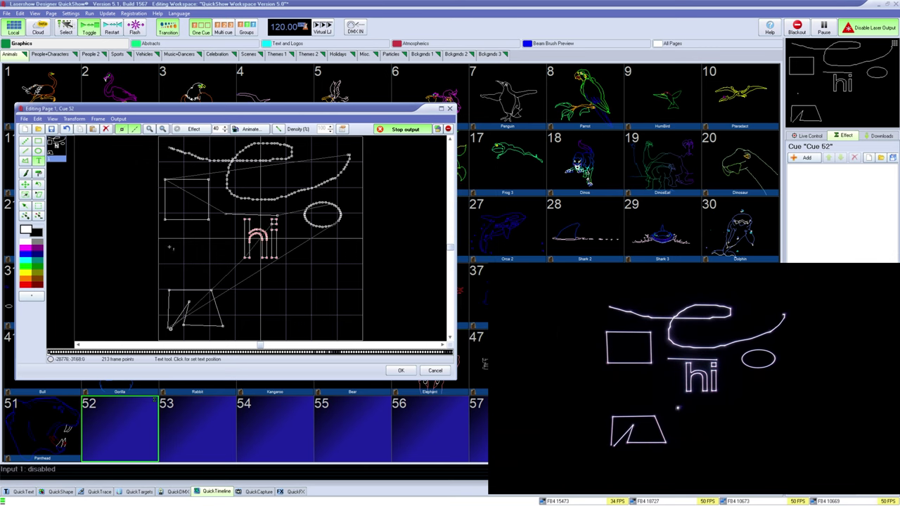
Recolor the "hi" text and the notched polygon blue
click(26, 174)
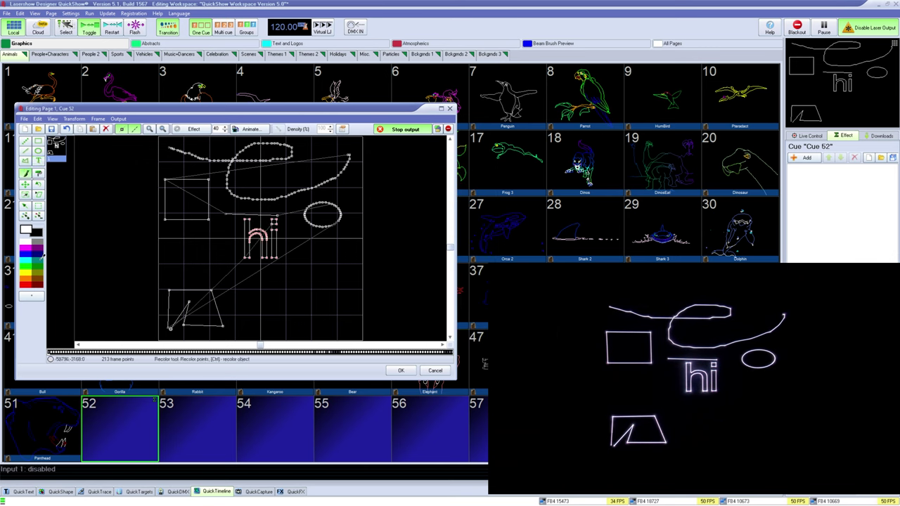
click(29, 253)
mouse_move(204, 275)
mouse_down()
mouse_move(140, 271)
mouse_move(211, 344)
mouse_move(234, 278)
mouse_move(147, 250)
mouse_up()
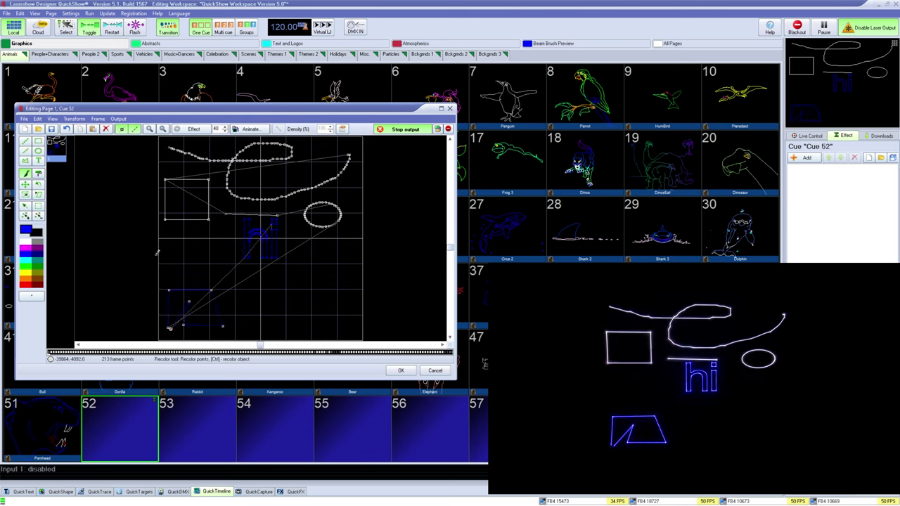
Select all points of the drawing and move the whole drawing slightly up and to the right
click(40, 209)
click(25, 184)
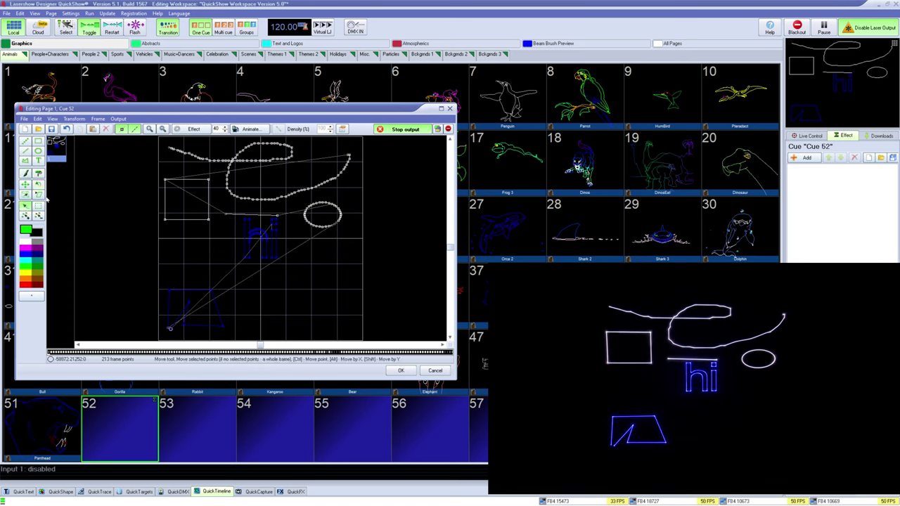
mouse_move(141, 142)
mouse_down()
mouse_move(310, 243)
mouse_move(387, 313)
mouse_up()
mouse_move(373, 141)
mouse_down()
mouse_move(84, 155)
mouse_move(171, 331)
mouse_move(396, 138)
mouse_move(380, 138)
mouse_up()
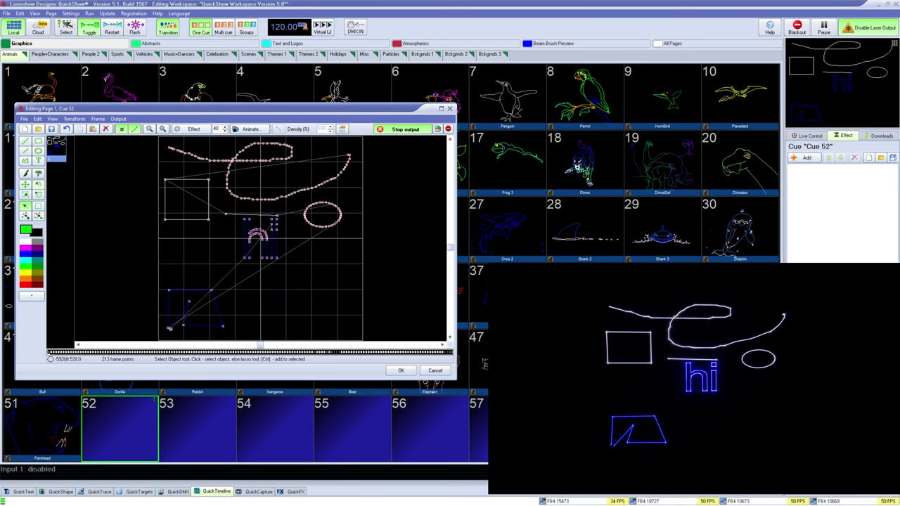
click(39, 207)
drag(147, 137, 396, 342)
click(26, 184)
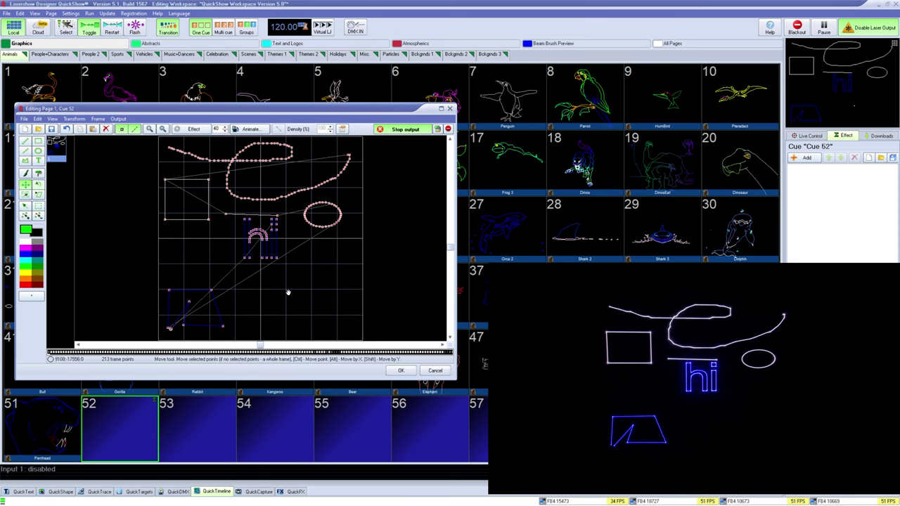
drag(284, 293, 288, 291)
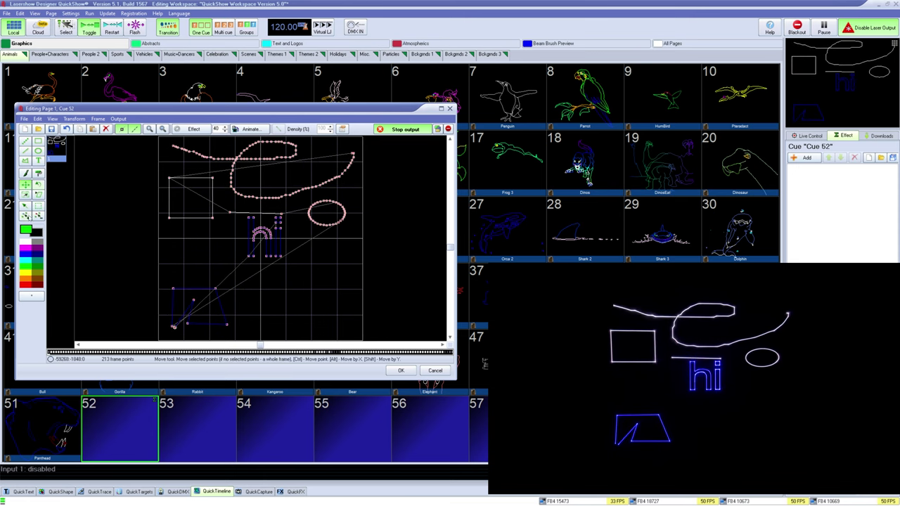
Insert new points into the rectangle so that its lower part becomes a zigzag with green segments
click(25, 216)
click(212, 218)
click(213, 178)
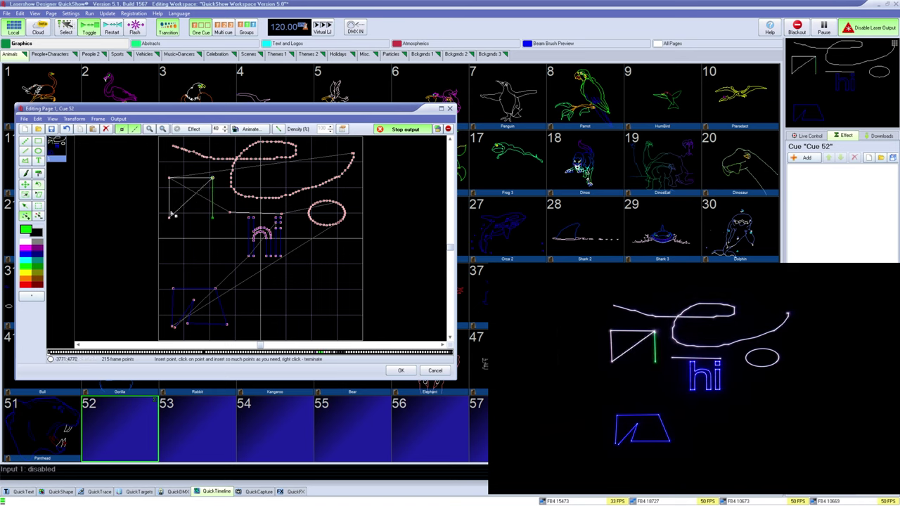
drag(188, 227, 186, 204)
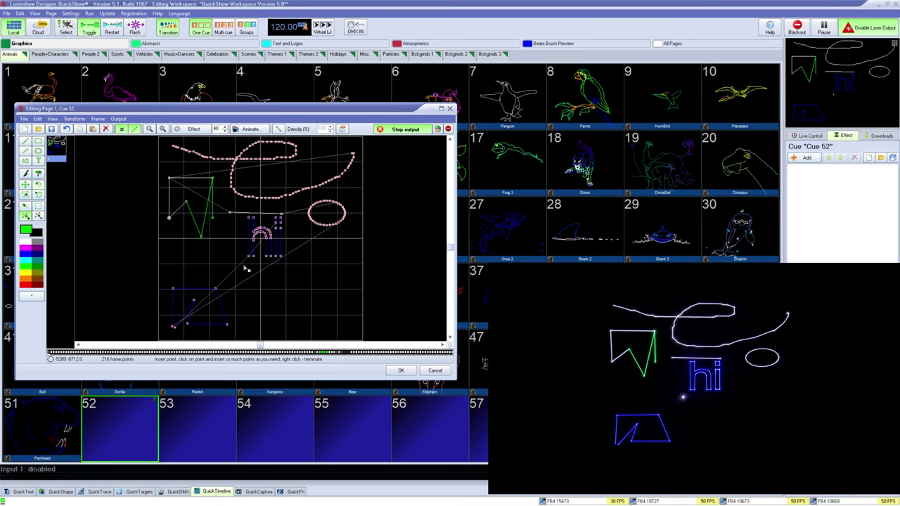
click(133, 130)
click(133, 130)
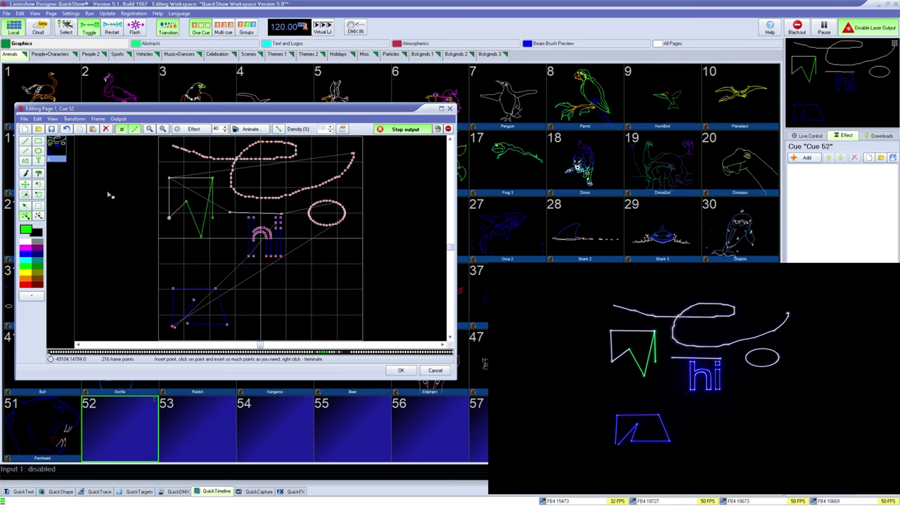
Select all points of the drawing and shrink the whole drawing toward its lower-left corner with the Resize tool
click(38, 206)
drag(147, 136, 369, 344)
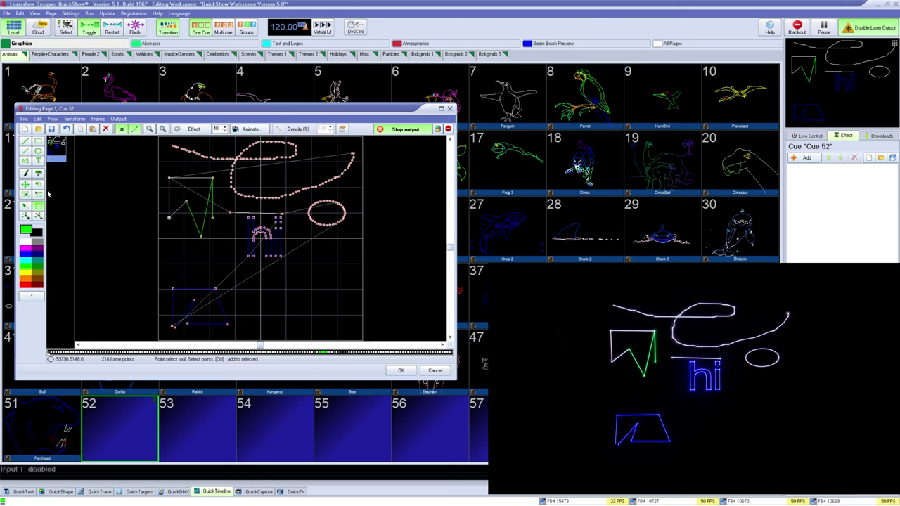
click(26, 196)
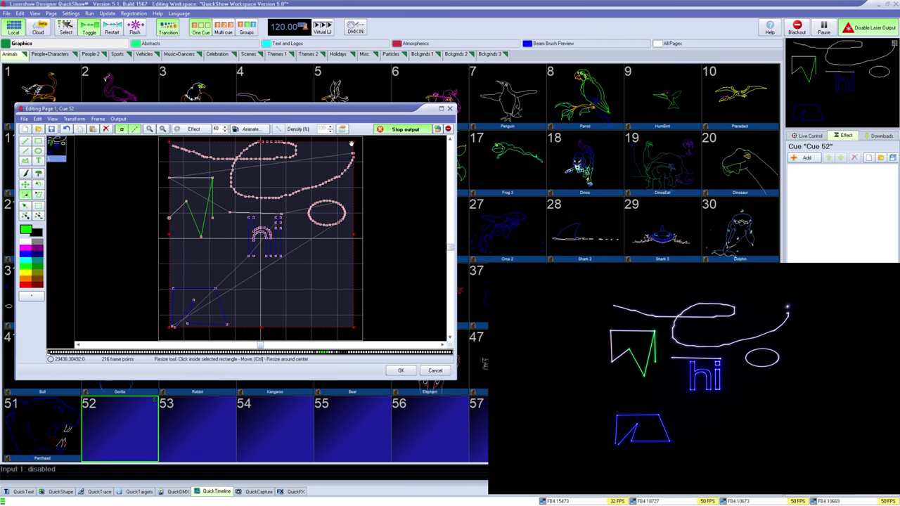
drag(355, 141, 292, 209)
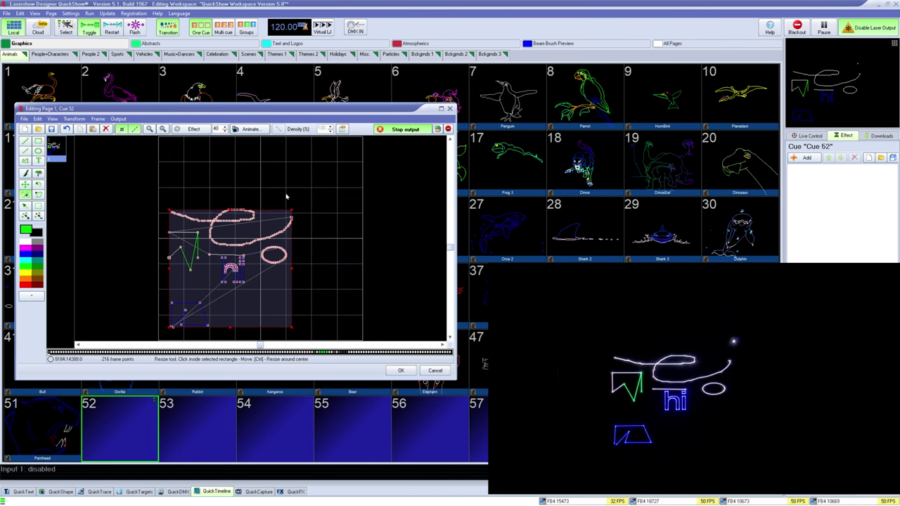
Add a blank second frame after the drawing's frame and delete it again
key(s)
click(29, 297)
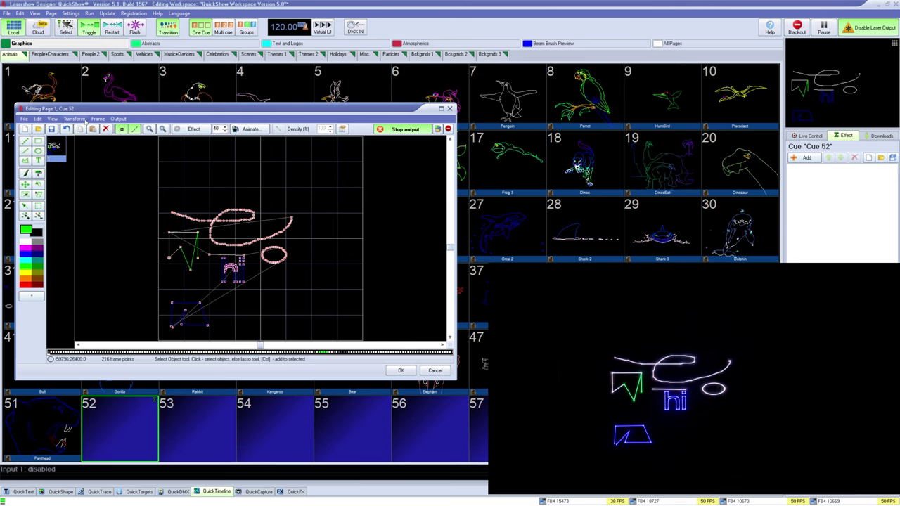
click(96, 119)
click(100, 129)
right_click(57, 171)
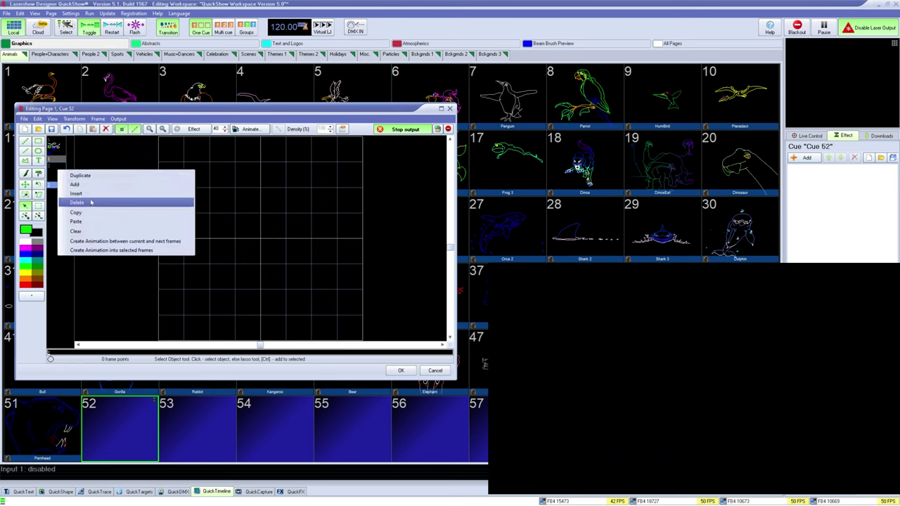
click(90, 202)
Duplicate the frame containing the drawing as a second frame
right_click(61, 154)
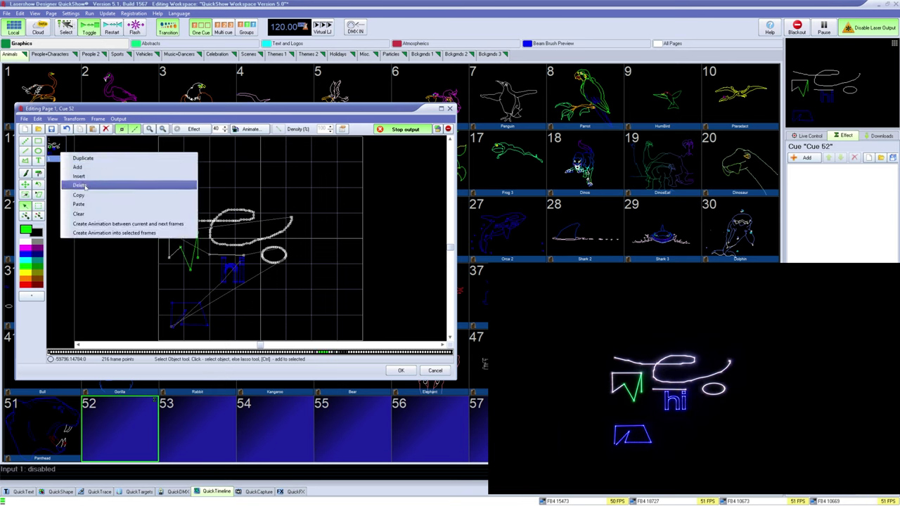
click(85, 185)
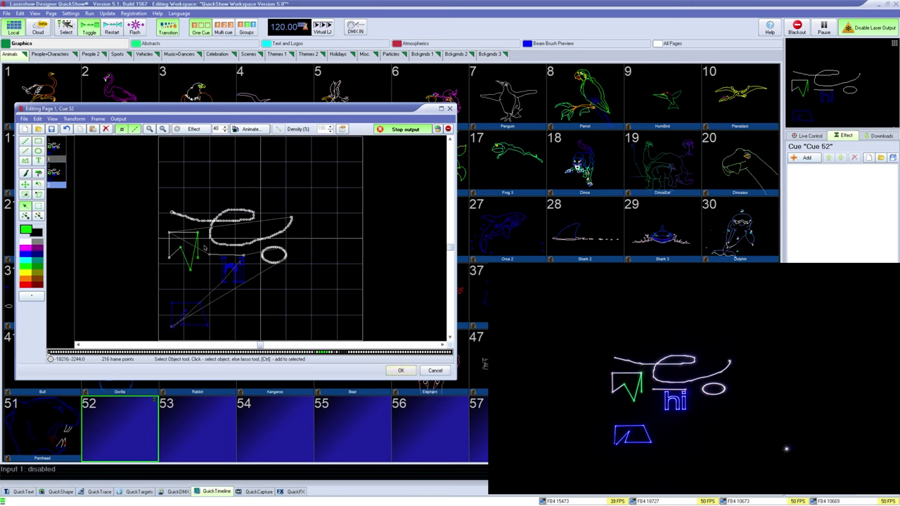
Accept the edited frames into cue 52 without saving them to a separate frame file, and play the cue
click(51, 129)
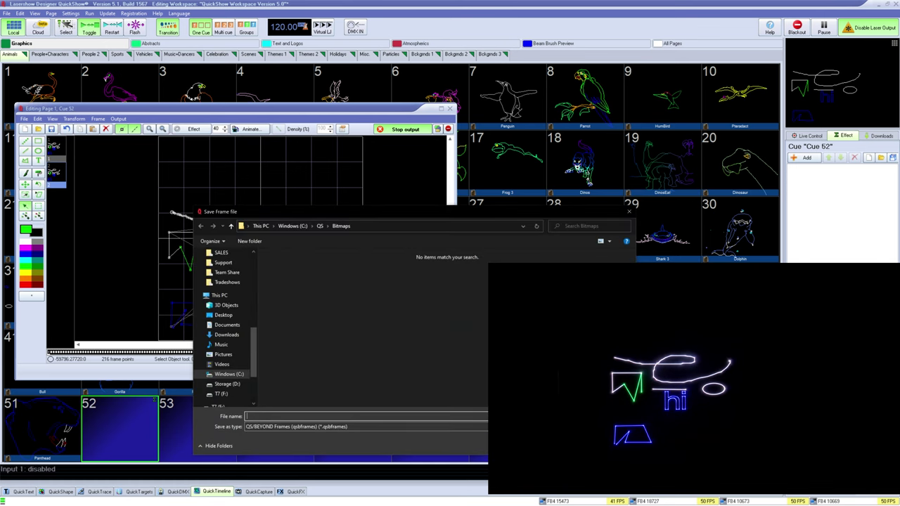
key(Escape)
click(399, 370)
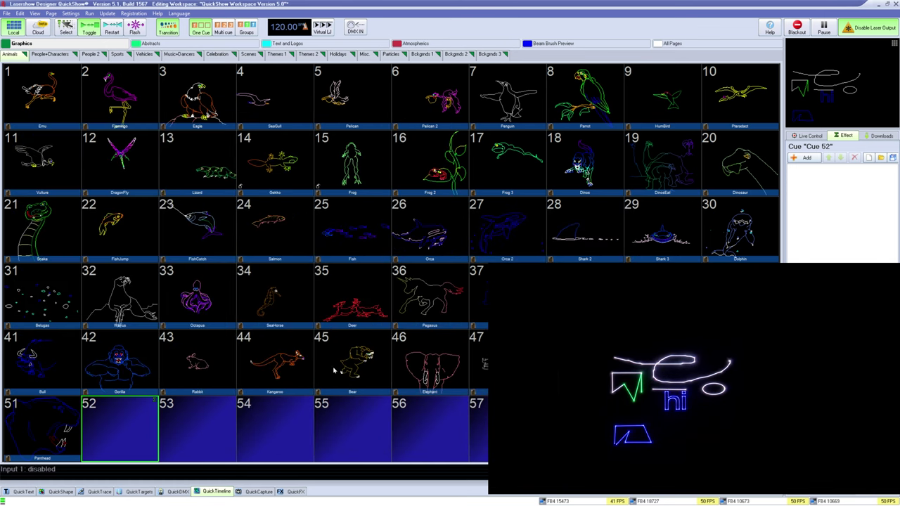
click(114, 422)
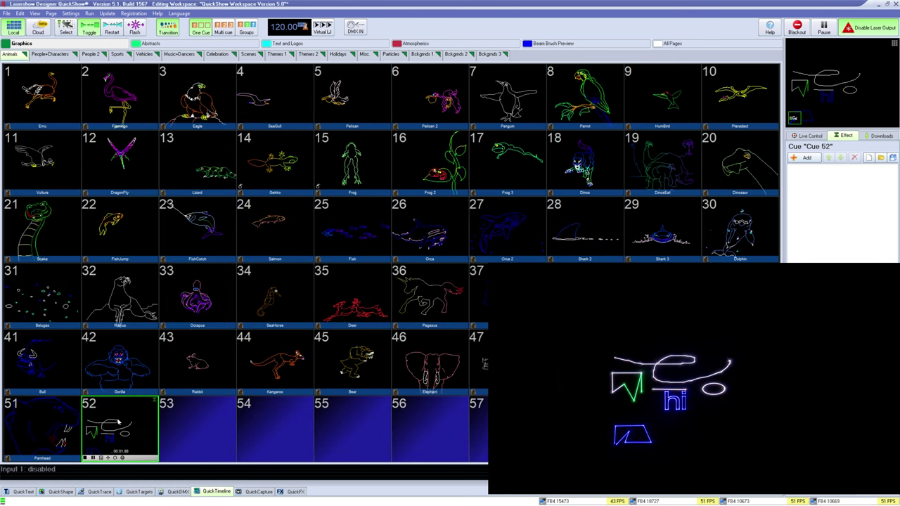
Reopen cue 52 in the frame editor and bring up the Animate settings for its two frames
right_click(110, 418)
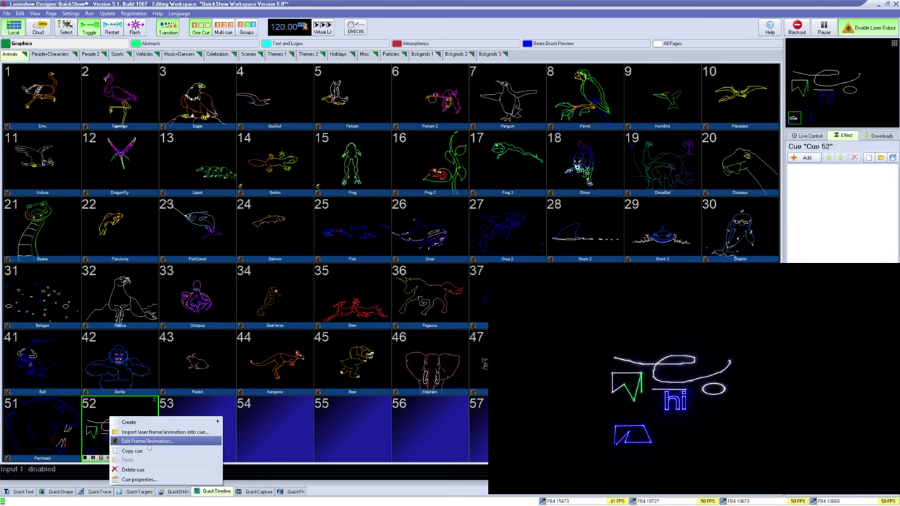
click(147, 441)
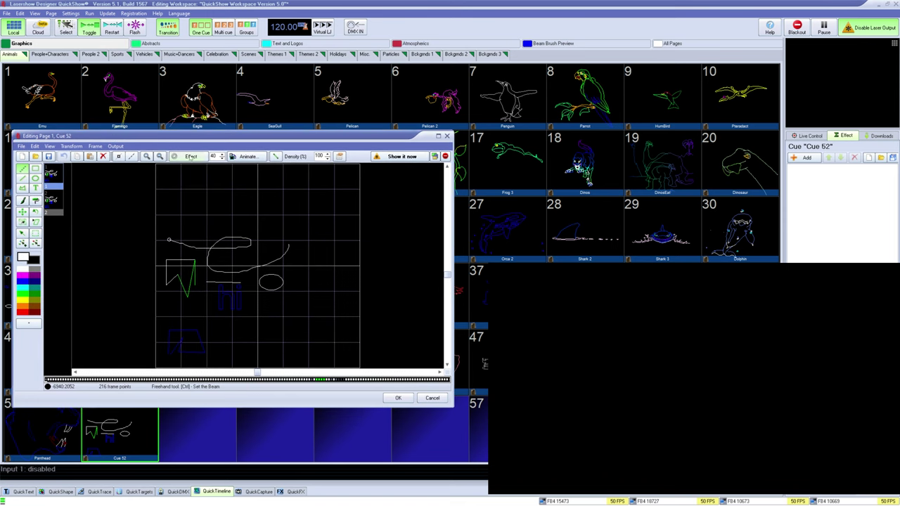
click(247, 156)
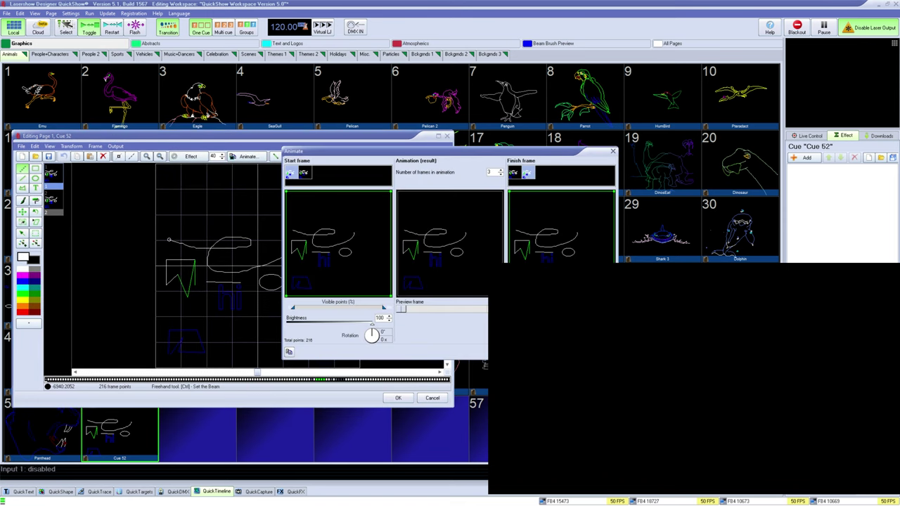